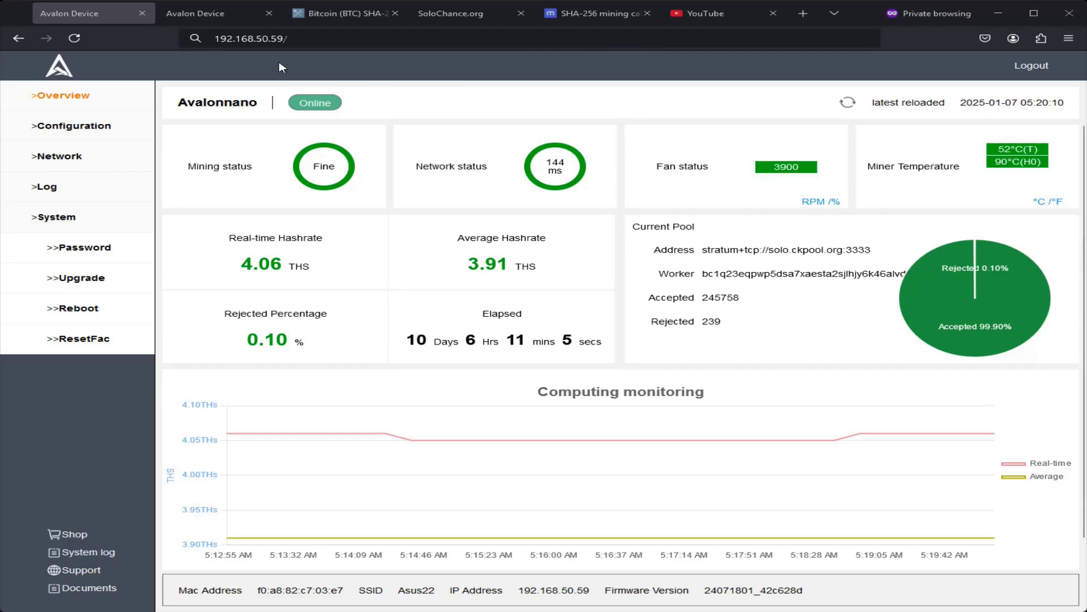
Step: Look up and highlight the miner's local IP address 192.168.50.59 in the address bar
click(199, 39)
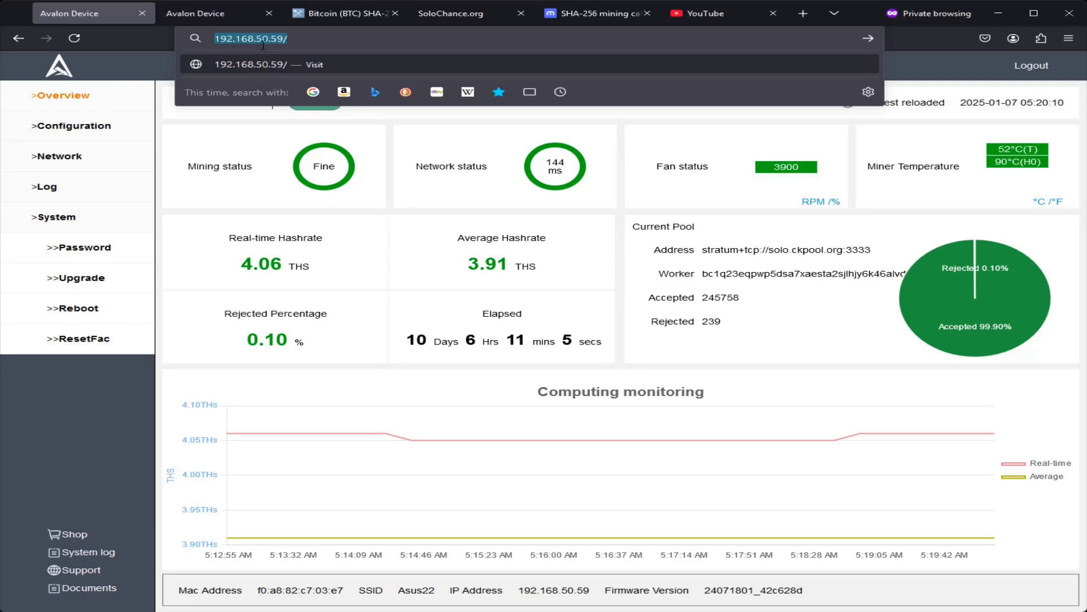
click(313, 40)
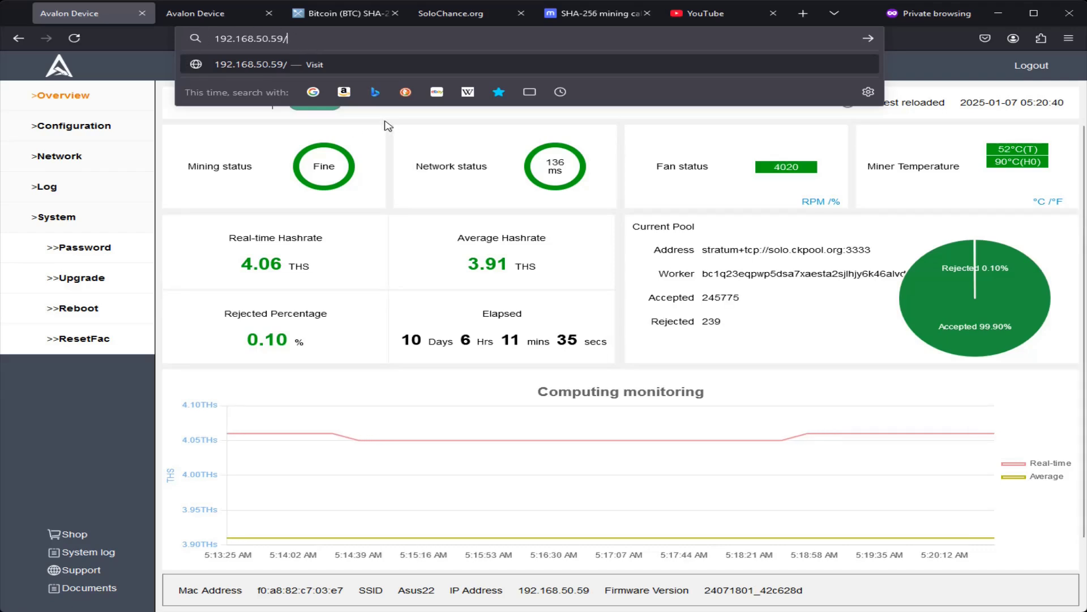
drag(315, 36, 186, 42)
click(342, 42)
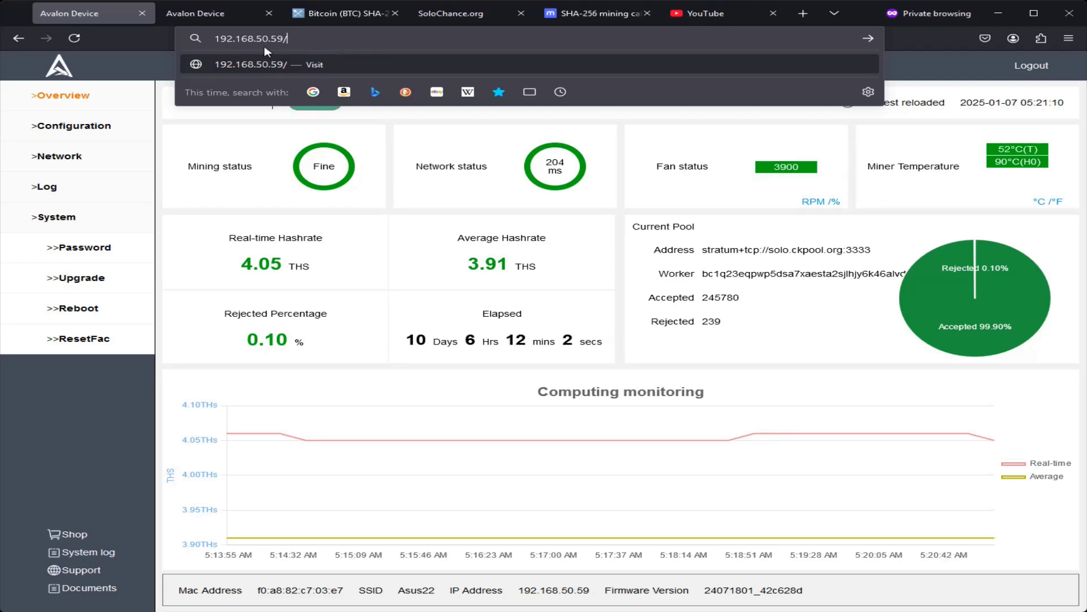
Step: Reload the miner page and log in with the admin password
key(Return)
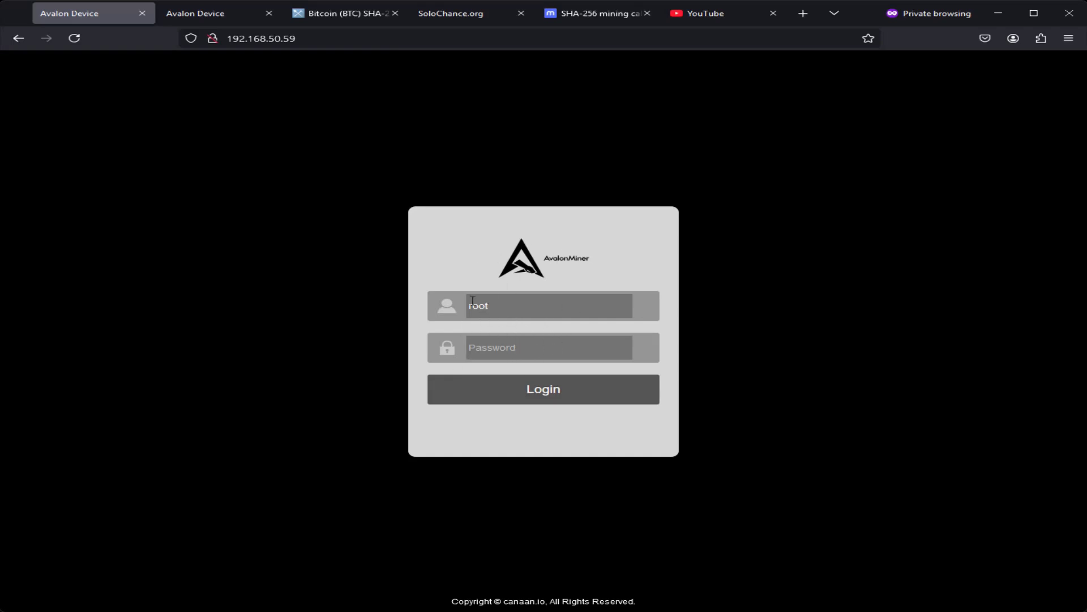
text(r)
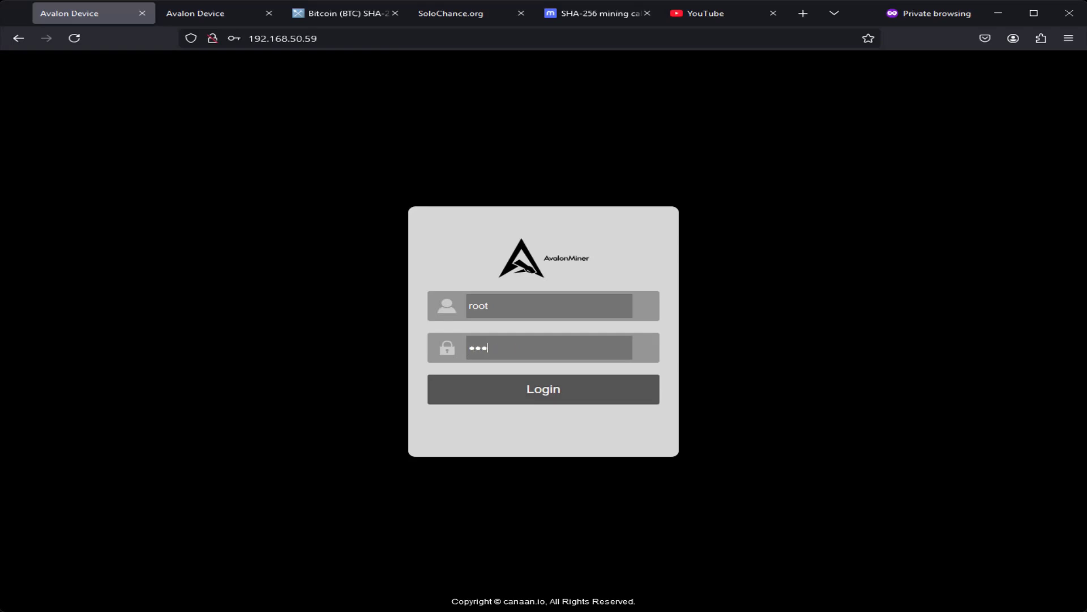
key(Return)
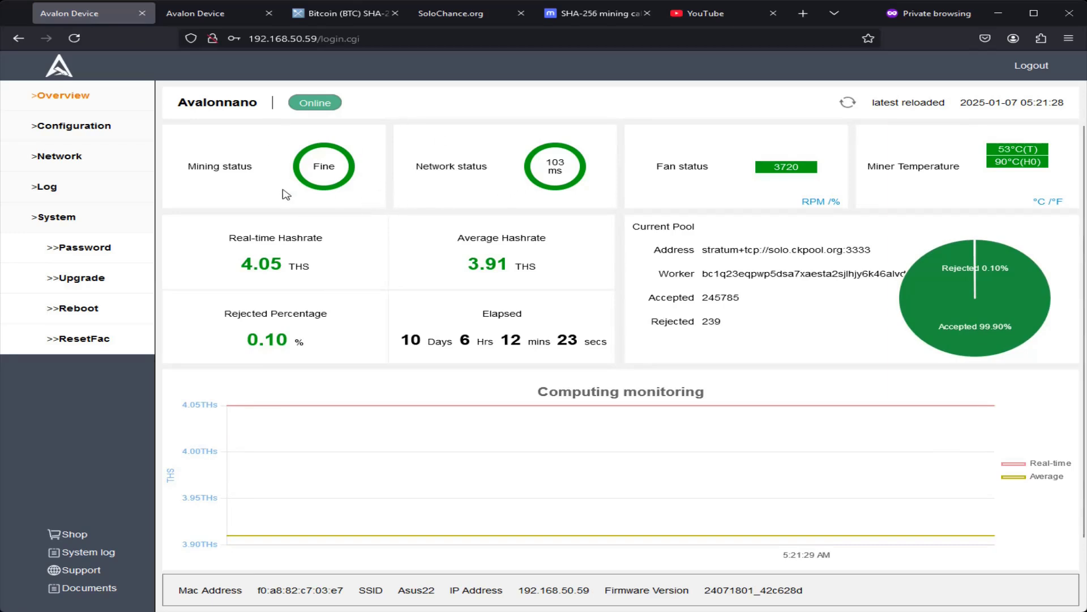
Step: View the miner's pool Configuration page, then switch to the MiningPoolStats Bitcoin SHA-256 tab
click(69, 131)
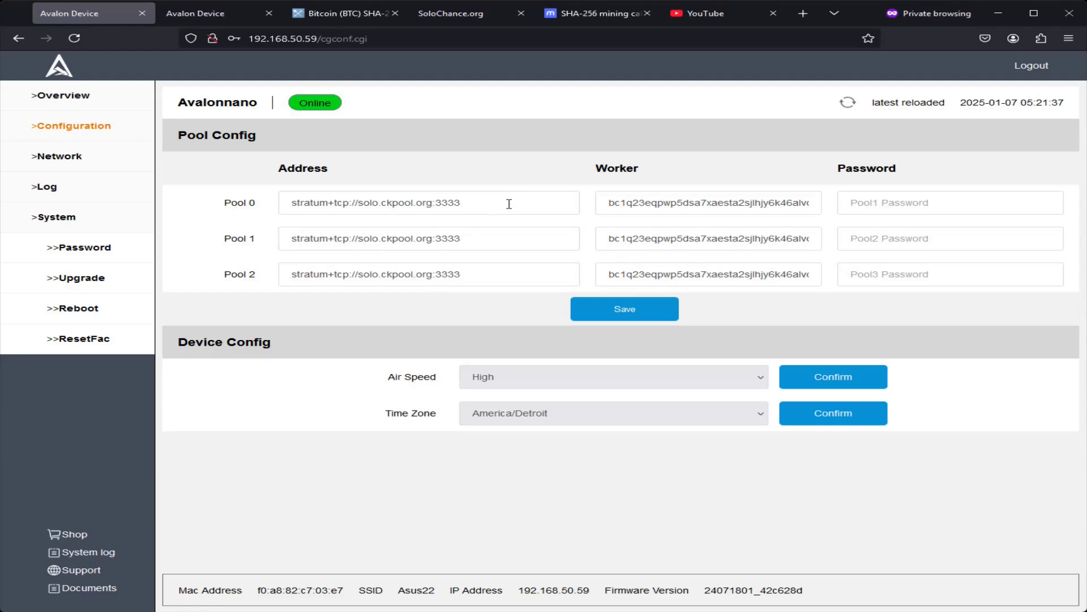
drag(339, 13, 215, 13)
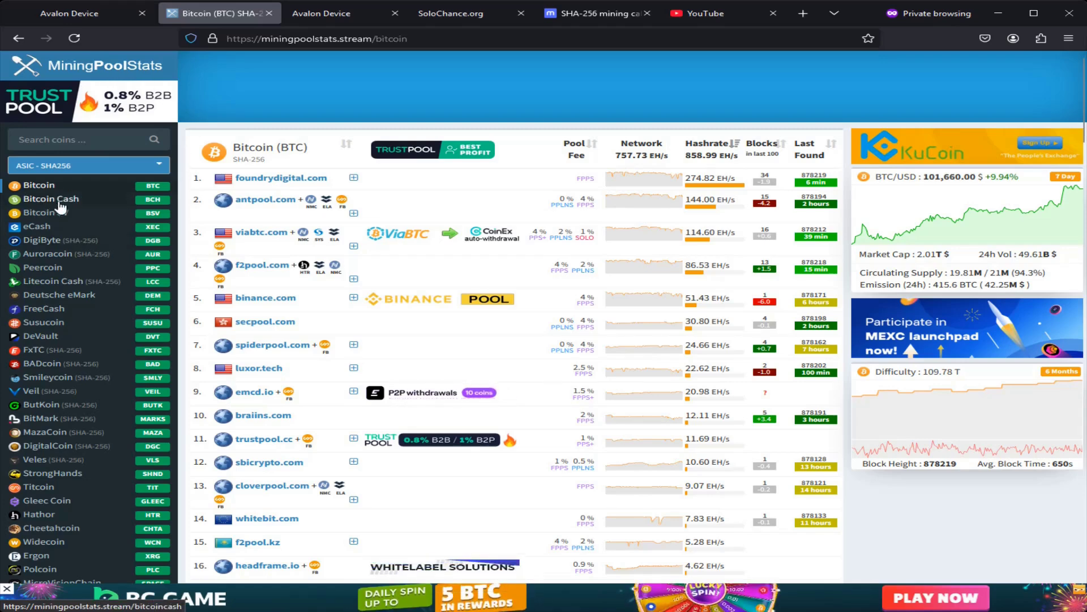
Step: Show the Bitcoin Cash pool list, open luckymonster.pro in a background tab, then switch to it
click(59, 203)
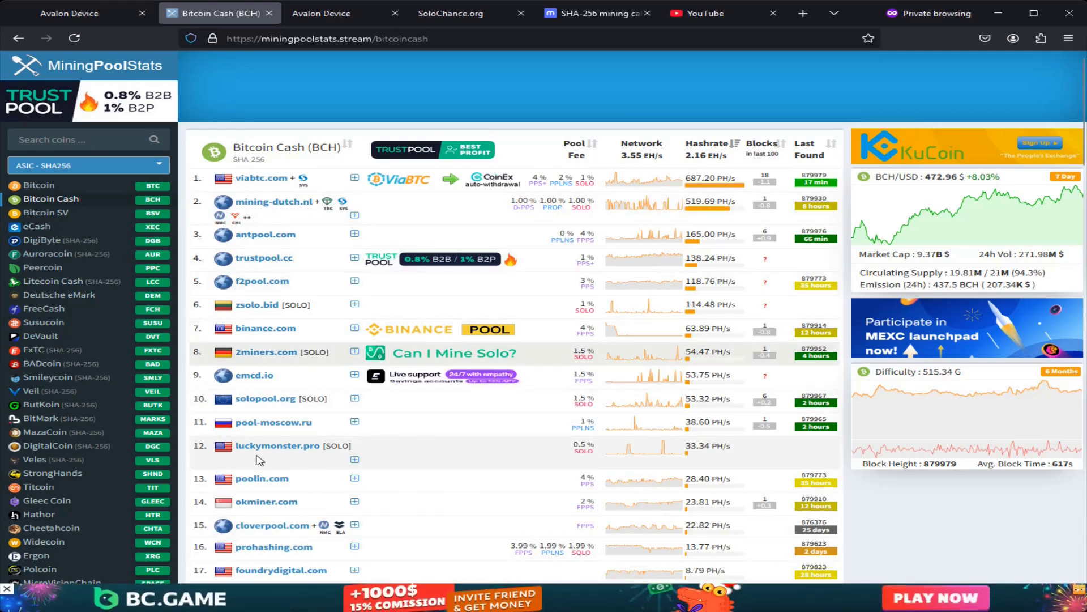
click(311, 450)
key(ctrl+shift+Tab)
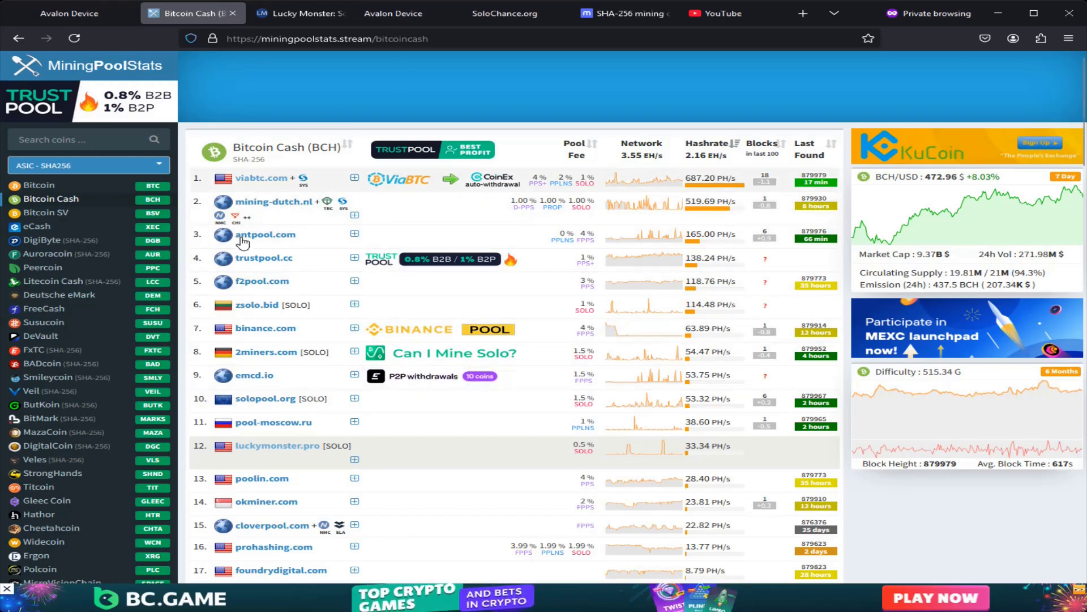
scroll(277, 565, down, 4)
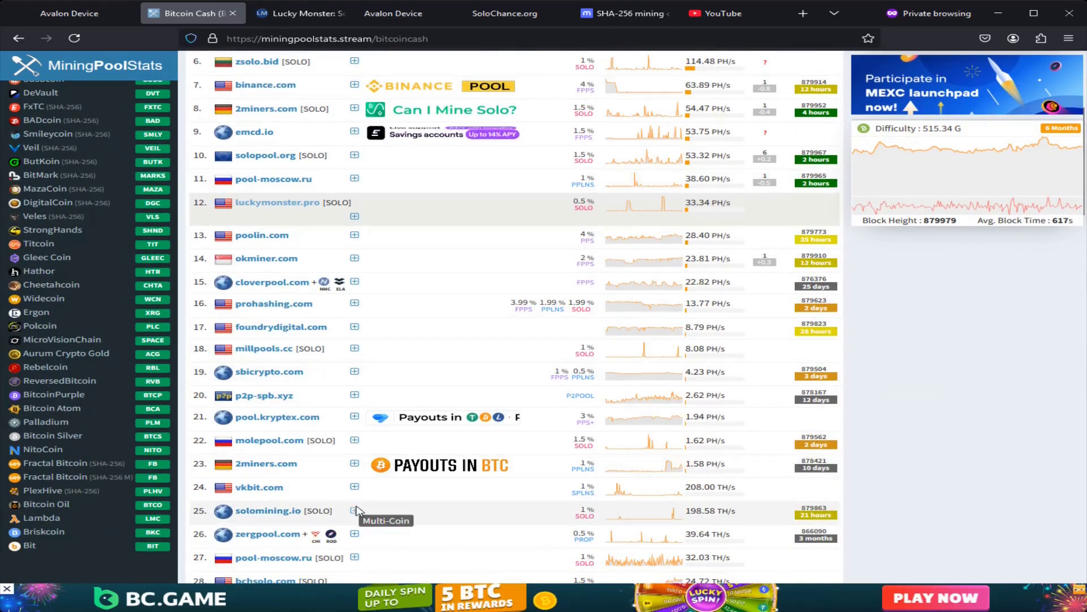
scroll(328, 504, up, 2)
scroll(350, 495, up, 1)
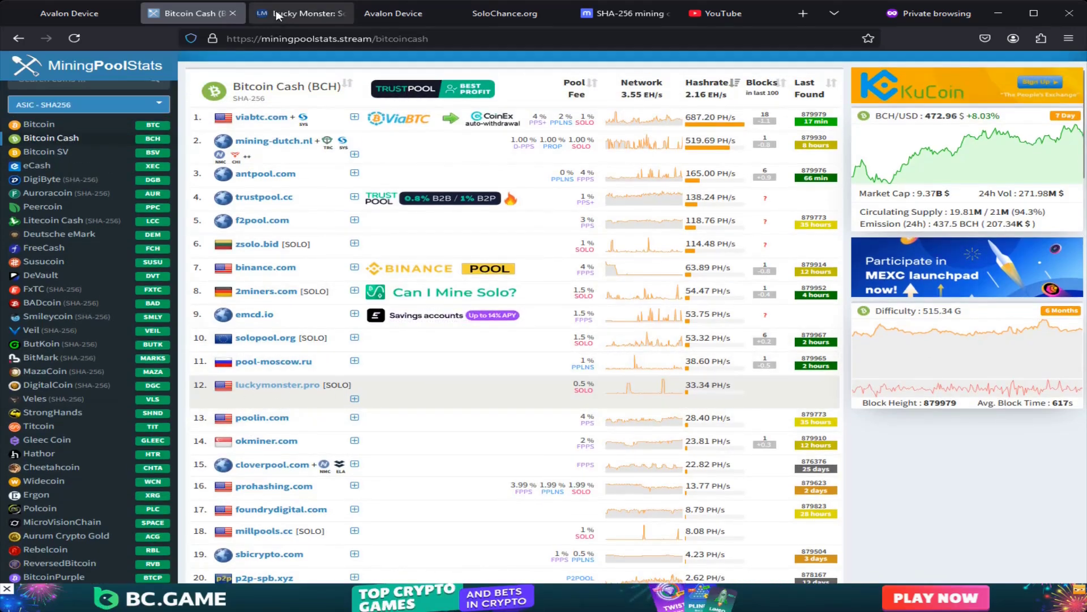
click(300, 14)
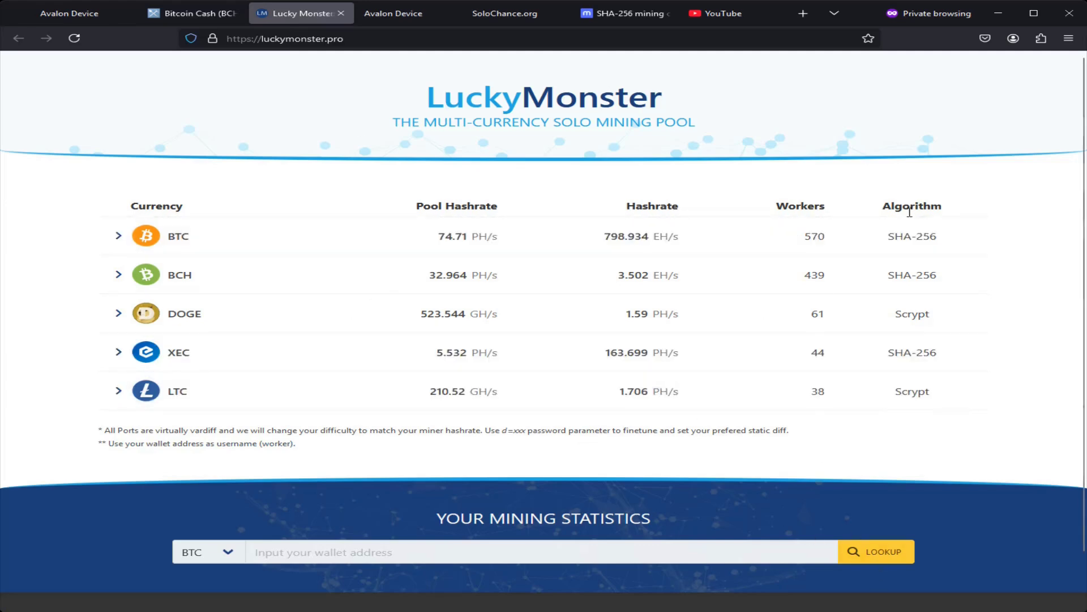
Step: Expand the BCH pool row and set hashrate to 4 TH/s, giving a 17-year block estimate
click(170, 274)
scroll(321, 333, down, 3)
scroll(697, 357, up, 1)
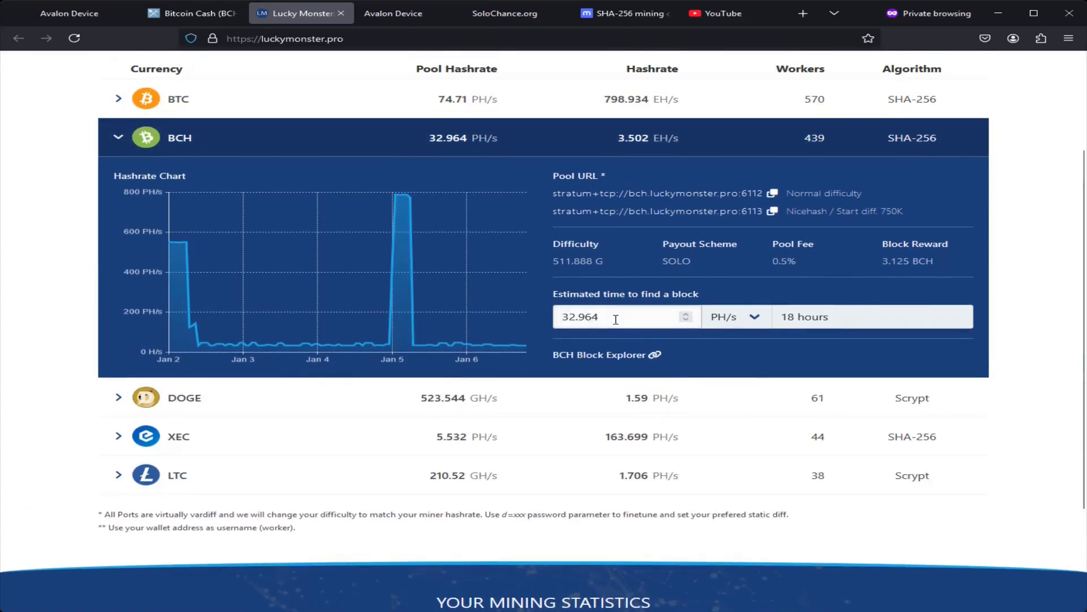
click(676, 307)
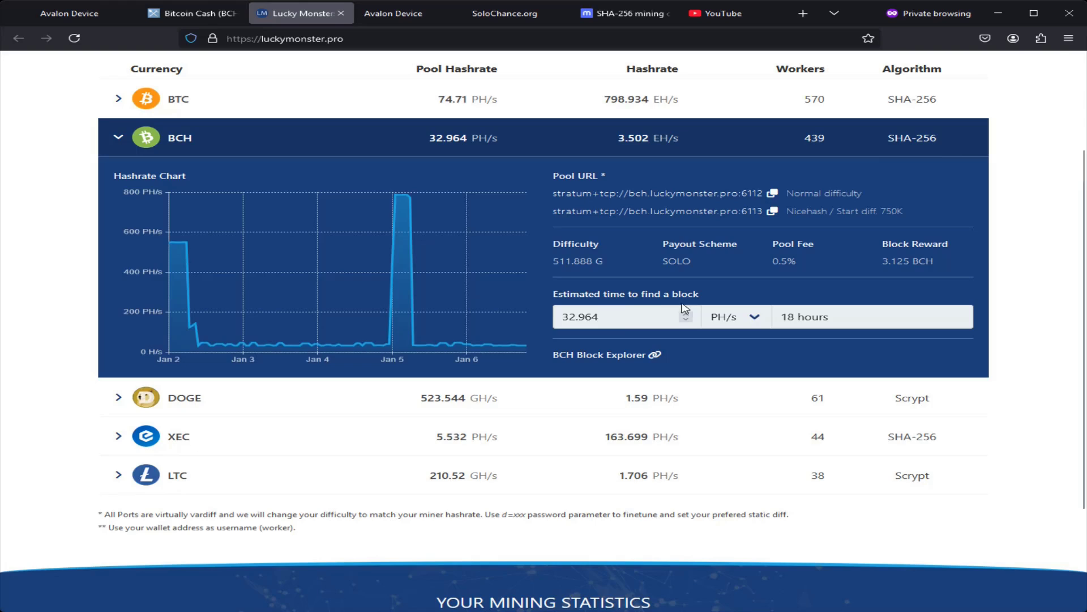
double_click(574, 315)
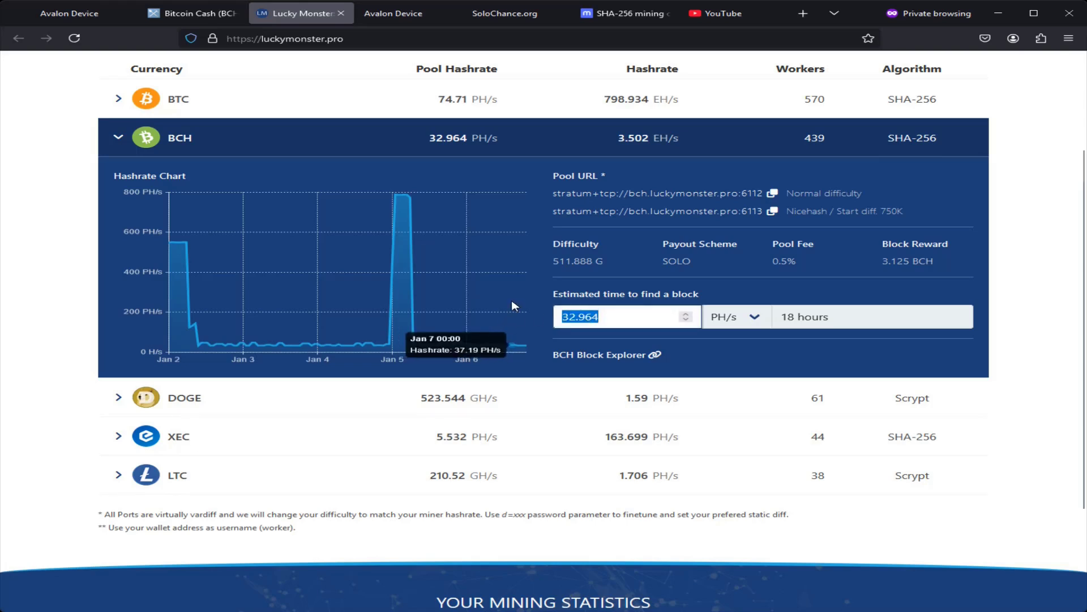
text(4)
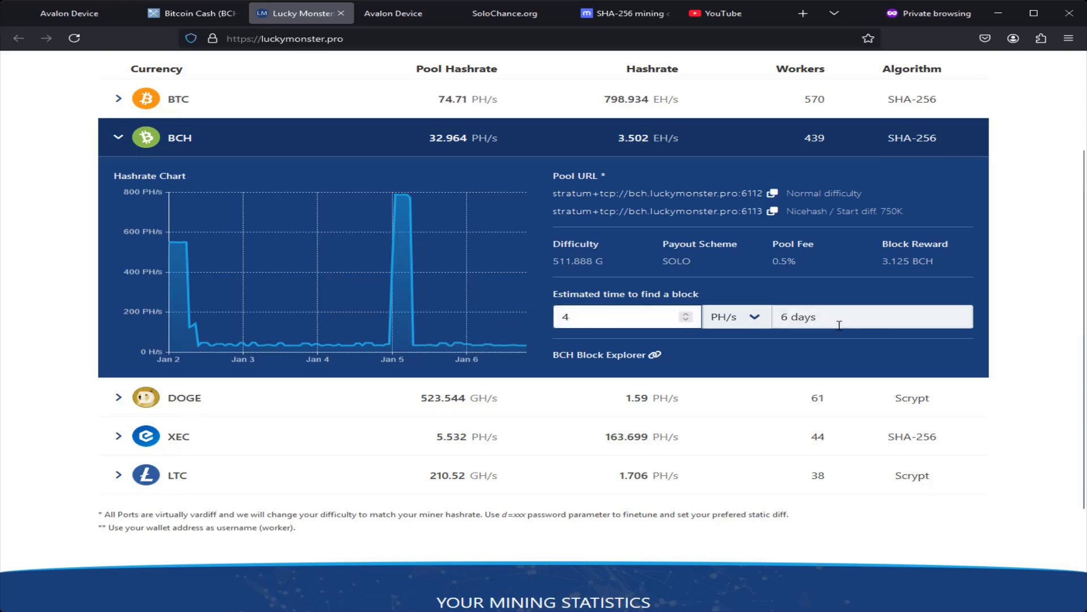
key(Tab)
key(Up)
drag(783, 317, 837, 317)
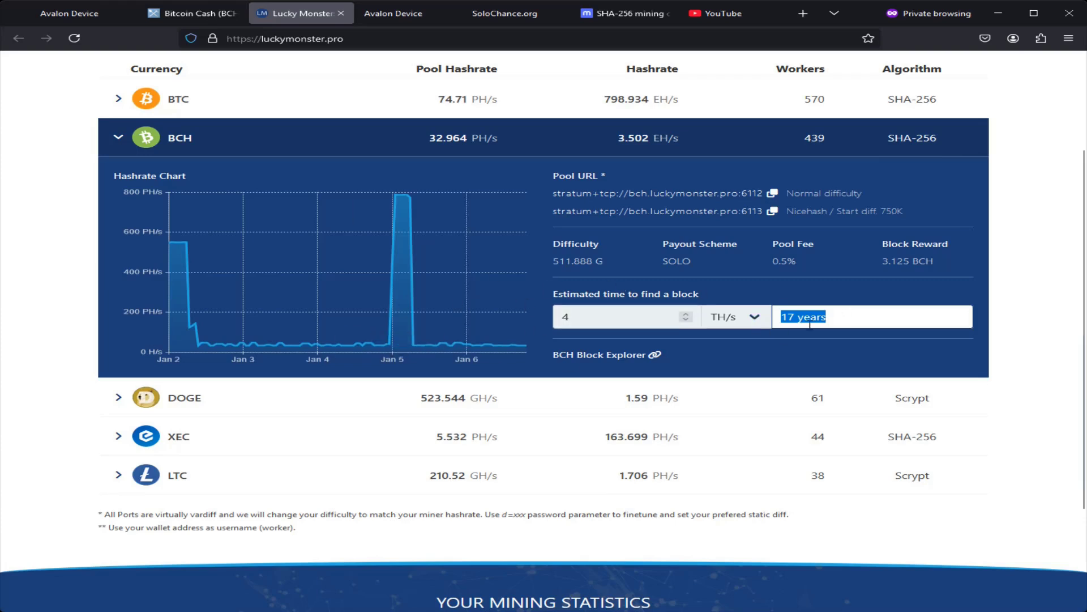
Step: Expand the BTC row, enter 4 TH/s, and compare its 3798-year estimate with BCH's 17 years
click(115, 101)
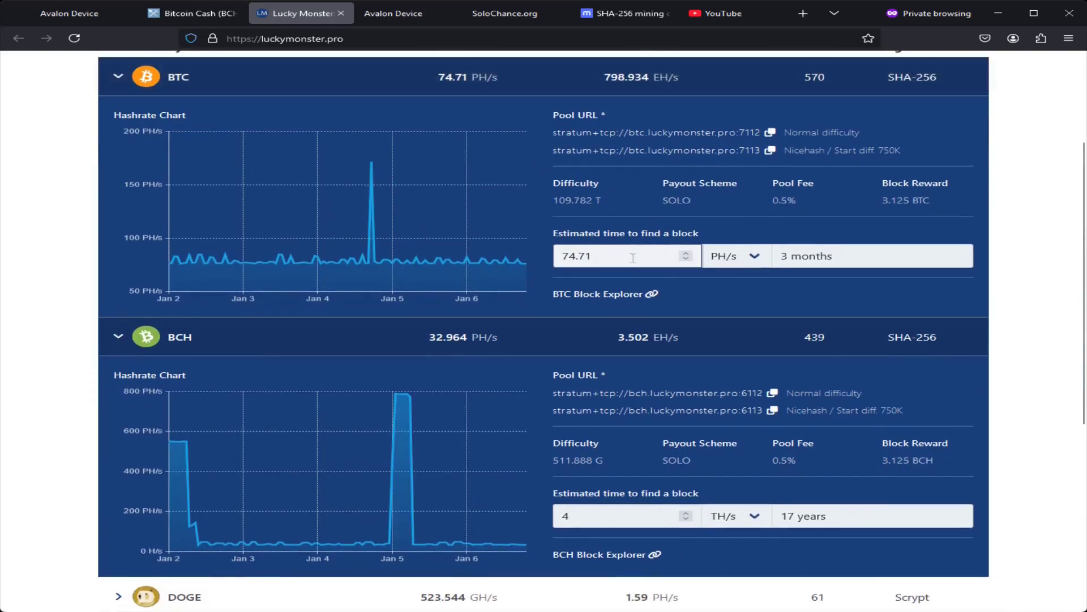
text(4)
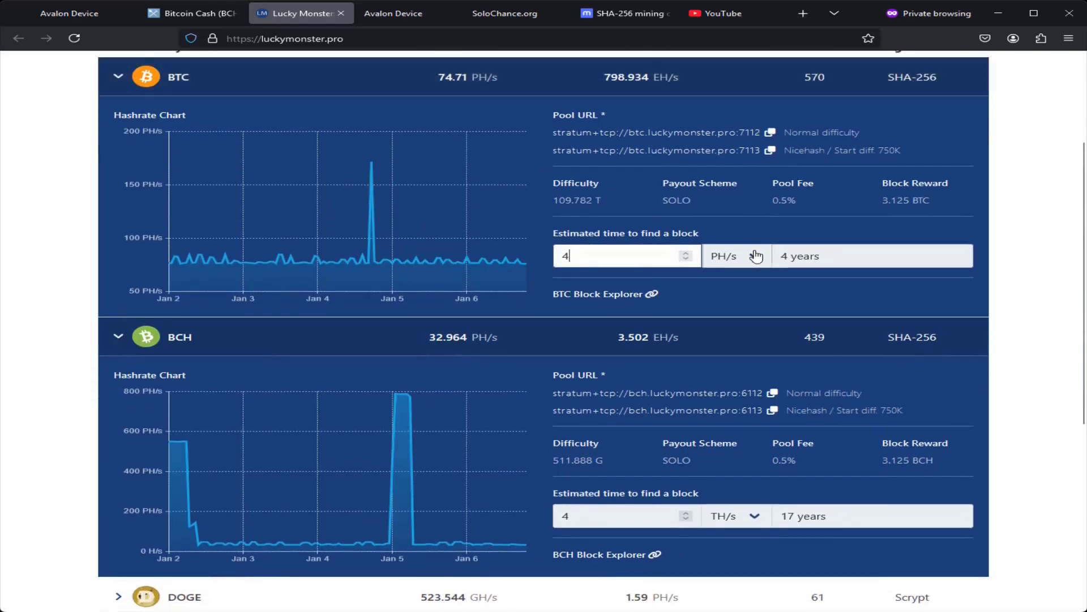
key(Tab)
key(Up)
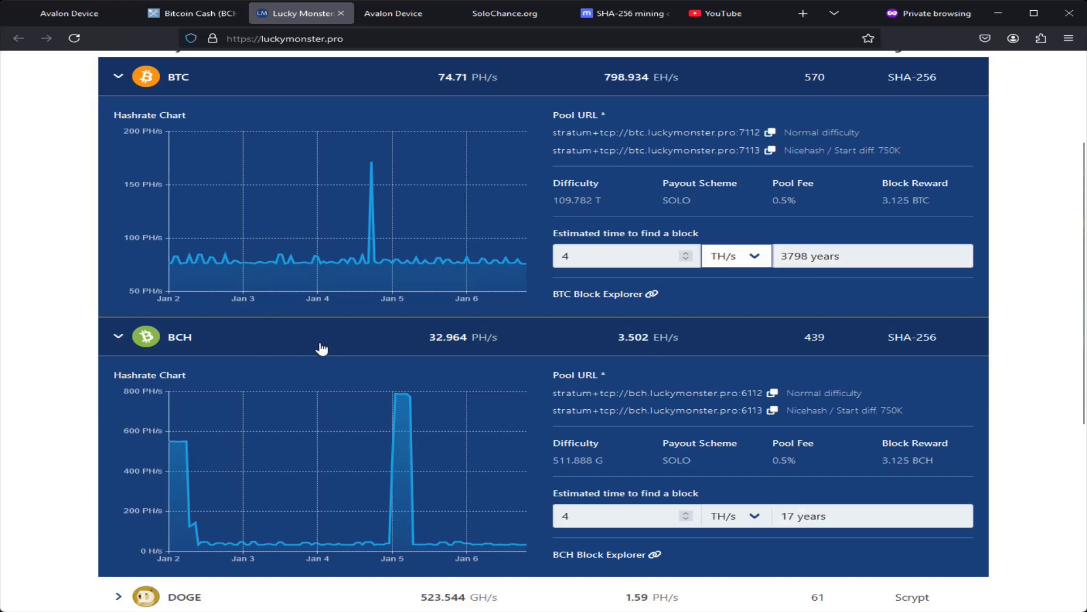
scroll(687, 319, down, 3)
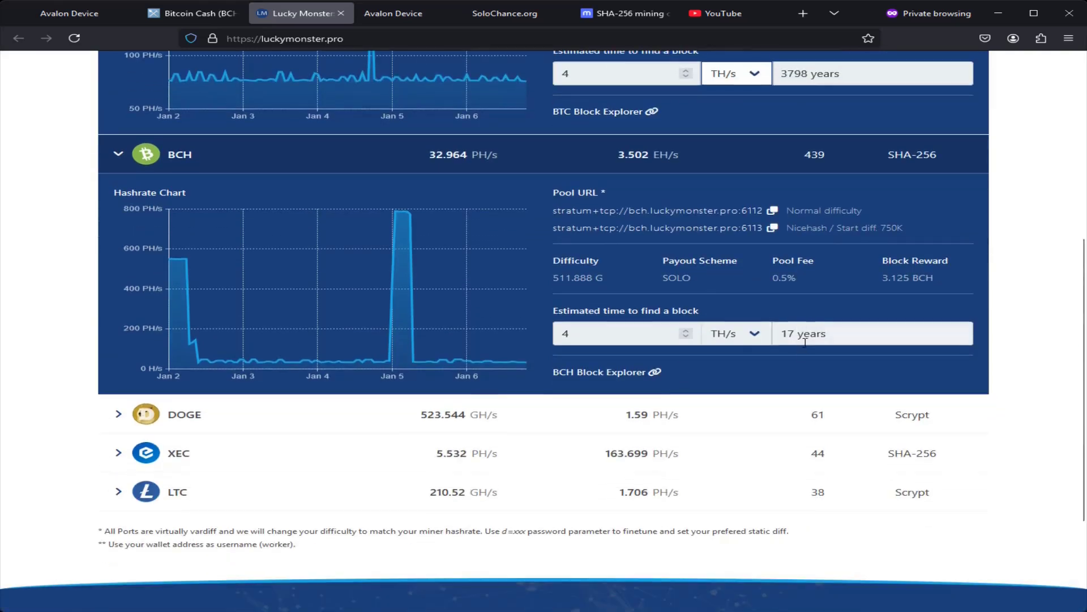
scroll(823, 323, up, 1)
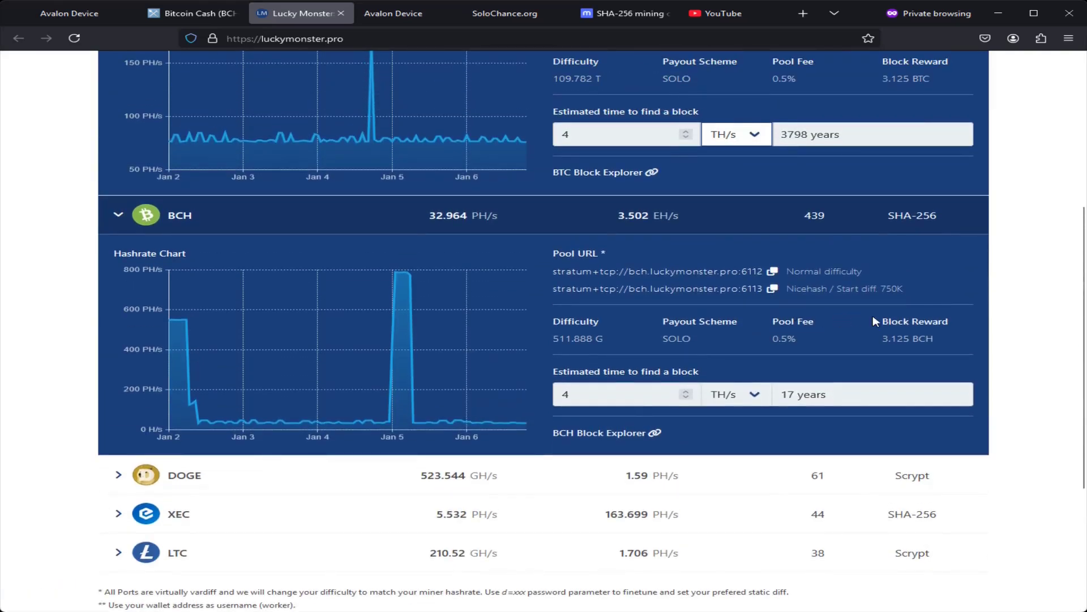
scroll(81, 263, down, 1)
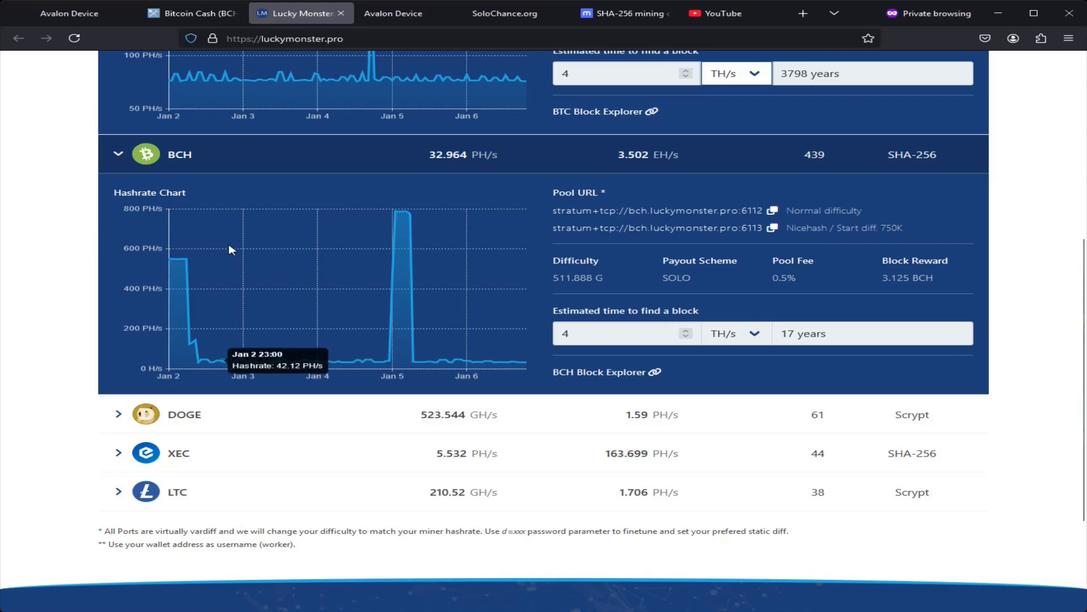
scroll(349, 317, up, 2)
scroll(363, 283, up, 2)
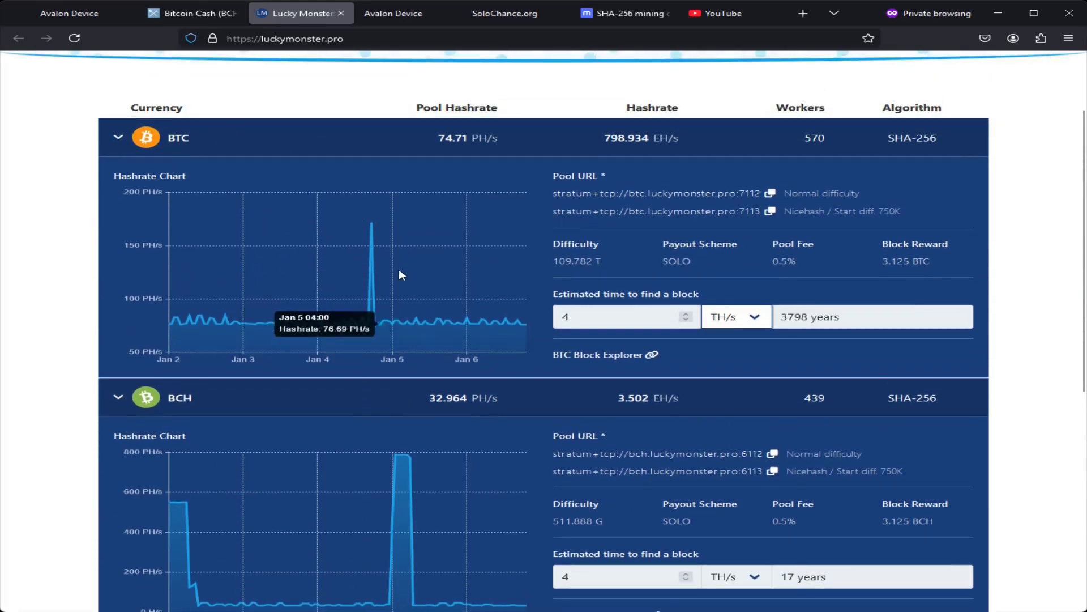
Step: Copy the BCH pool URL stratum+tcp://bch.luckymonster.pro:6112 and return to the miner's Pool Config page
scroll(566, 329, down, 1)
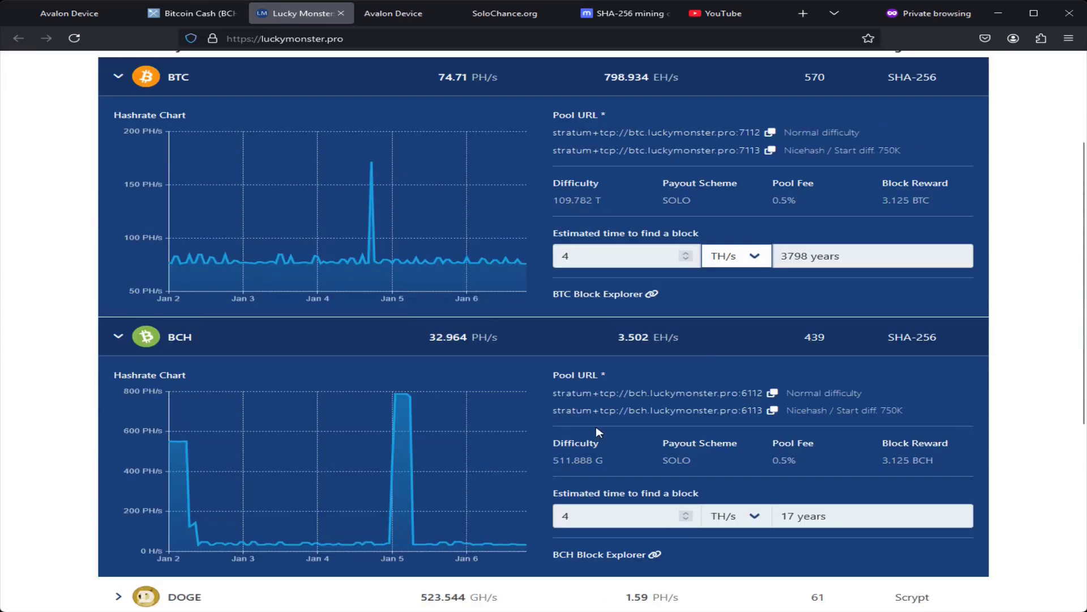
scroll(883, 448, down, 1)
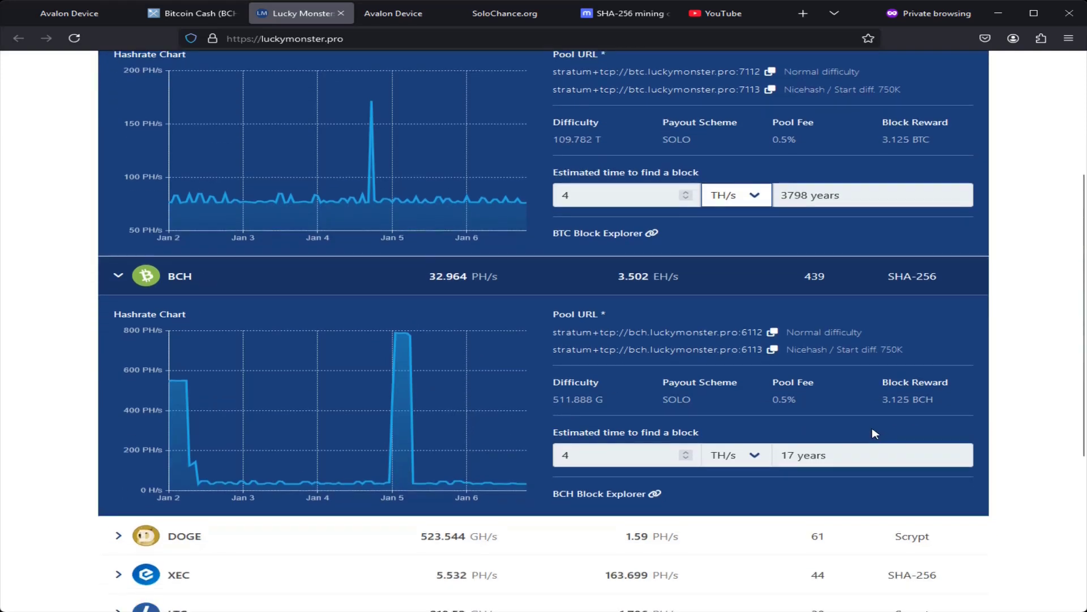
scroll(708, 283, down, 1)
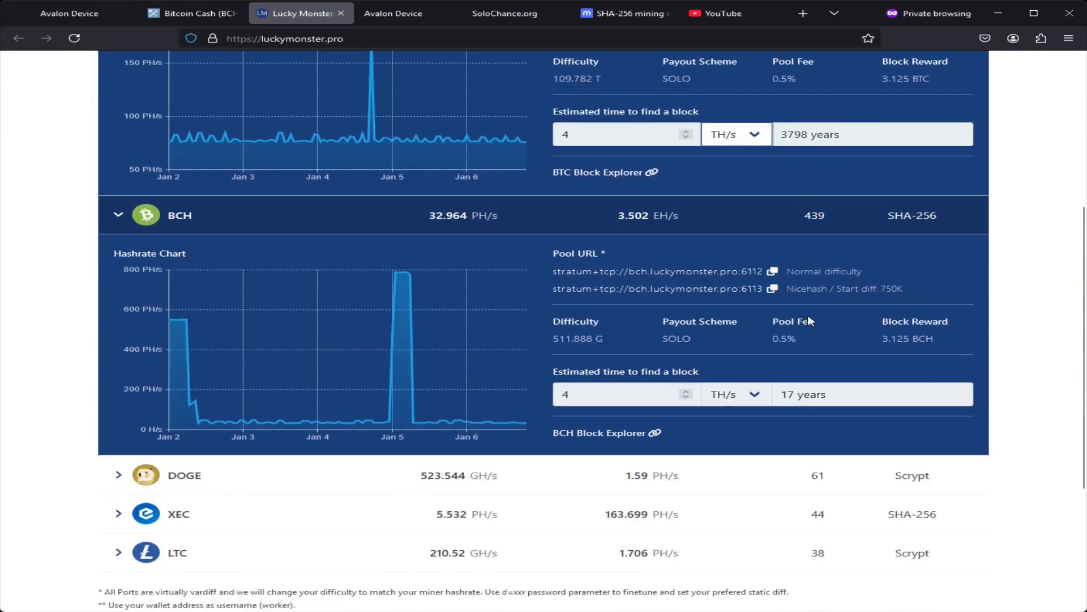
drag(552, 277, 758, 281)
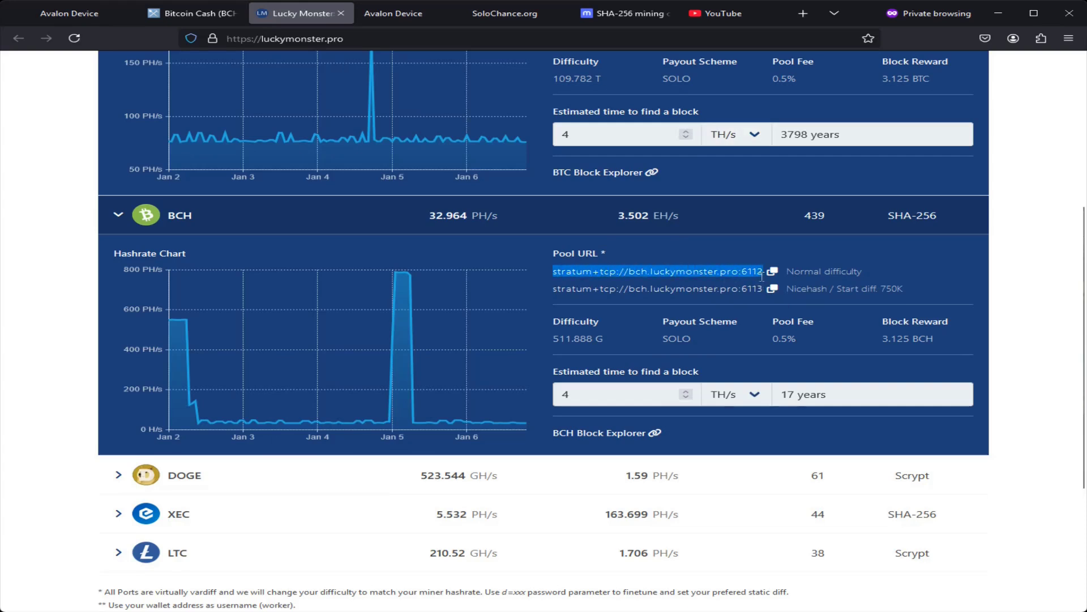
click(66, 16)
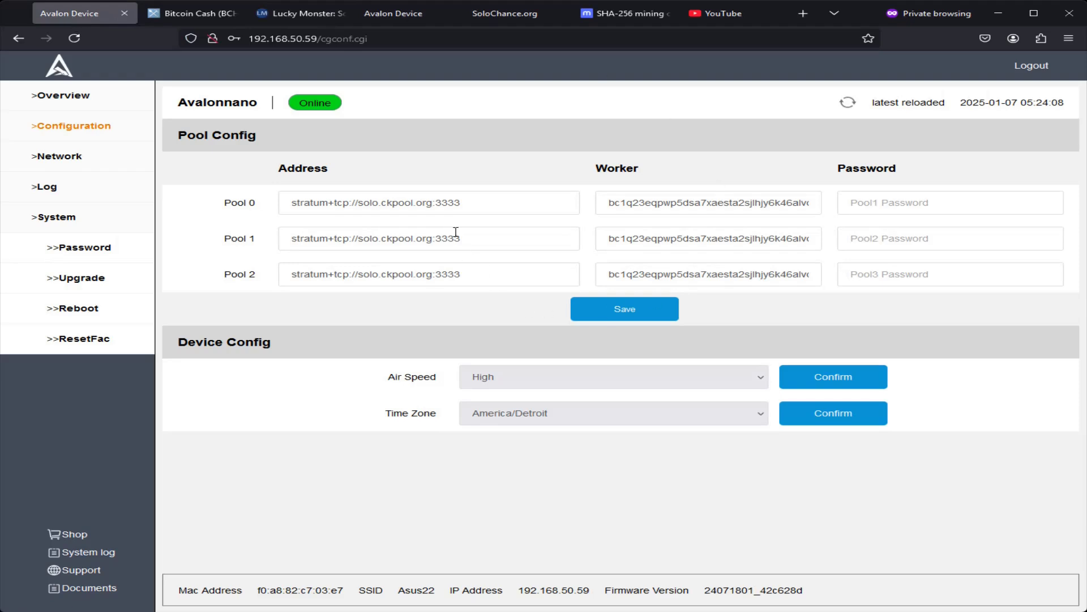
Step: Paste the LuckyMonster BCH URL into Pool 0 and clear Pool 1 and Pool 2 addresses and workers
triple_click(389, 199)
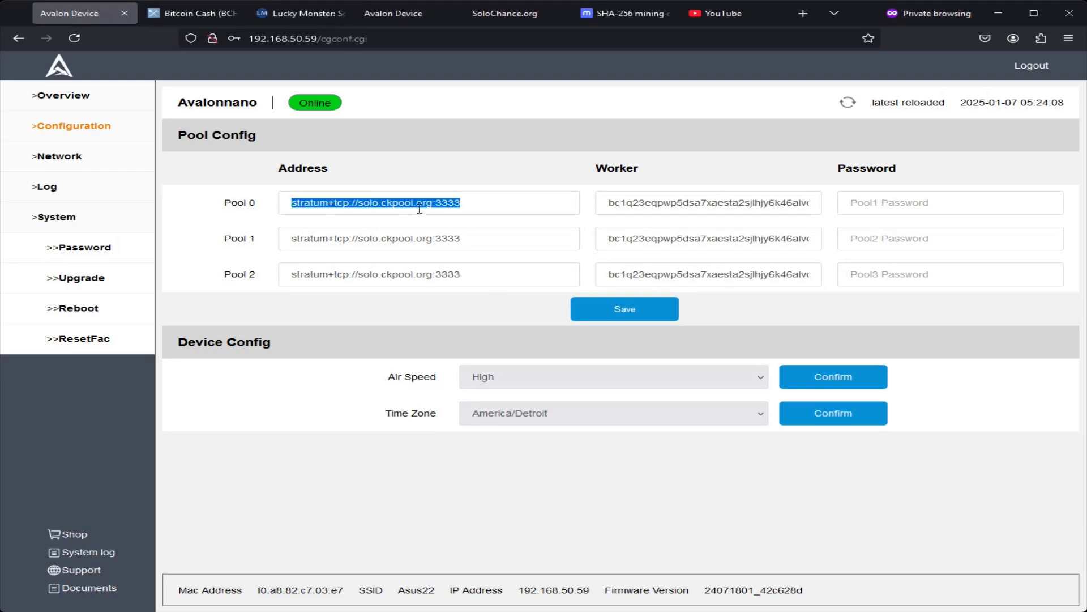
text(stratum+tcp://bch.luckymonster.pro:6112)
triple_click(492, 238)
key(BackSpace)
triple_click(499, 278)
key(BackSpace)
triple_click(697, 241)
key(BackSpace)
triple_click(721, 275)
key(BackSpace)
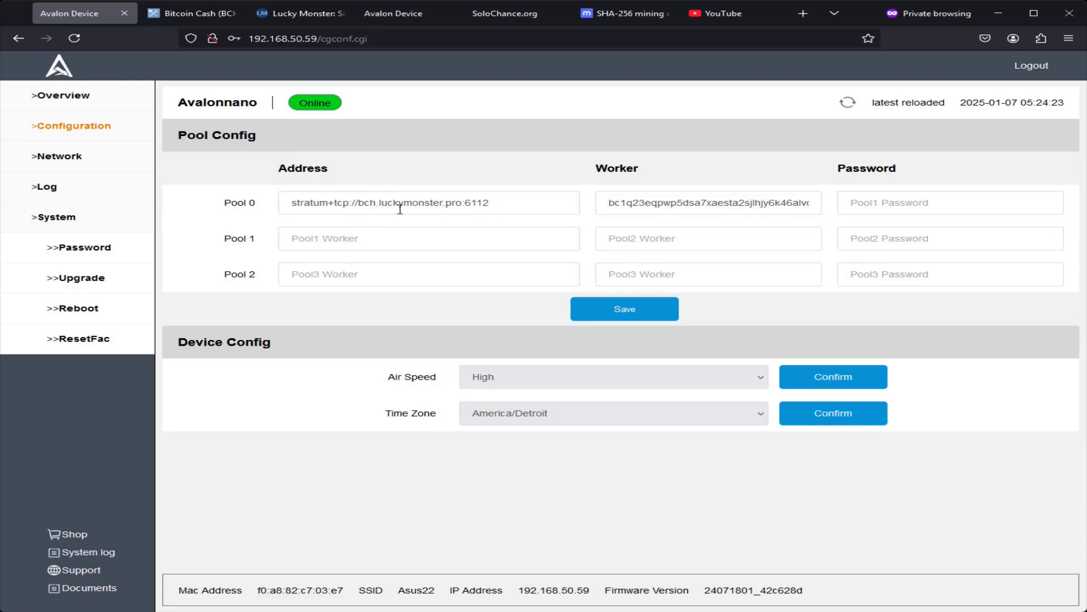
Step: Verify the new Pool 0 address and erase Pool 0's old worker value
drag(290, 203, 565, 202)
click(559, 202)
click(667, 199)
key(ctrl+a)
key(BackSpace)
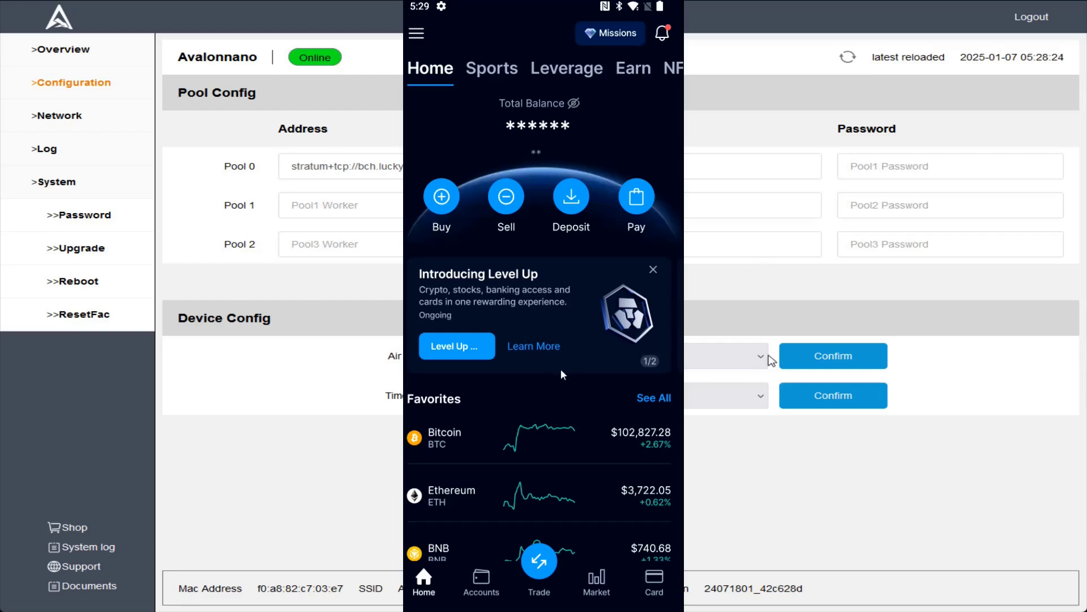
Step: In Crypto.com App, go Accounts, Crypto Wallet, Transfer, Deposit, search 'bch' and pick Bitcoin Cash
click(481, 584)
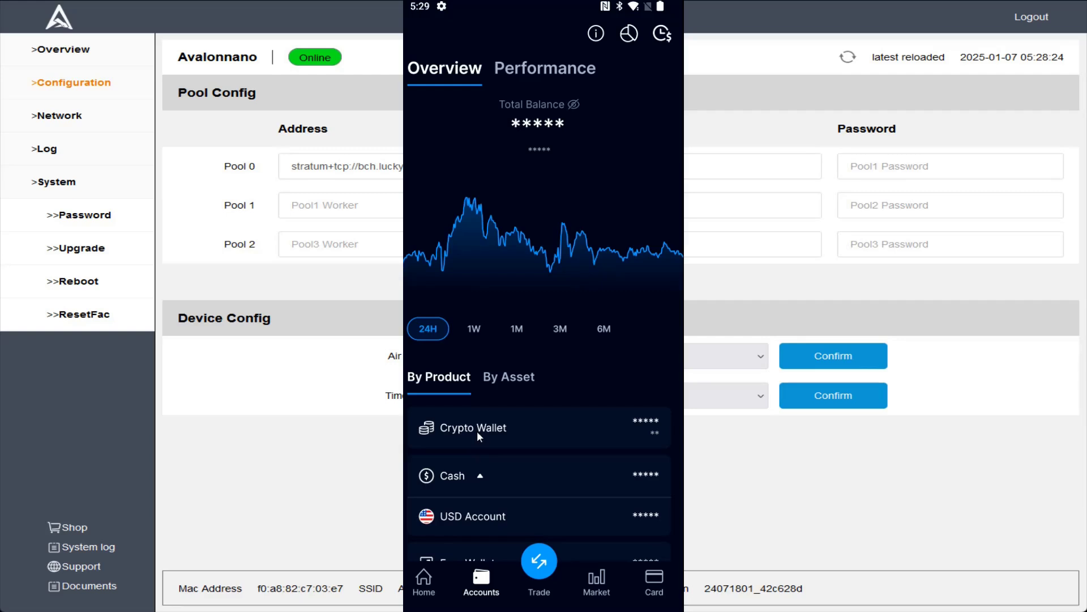
click(482, 437)
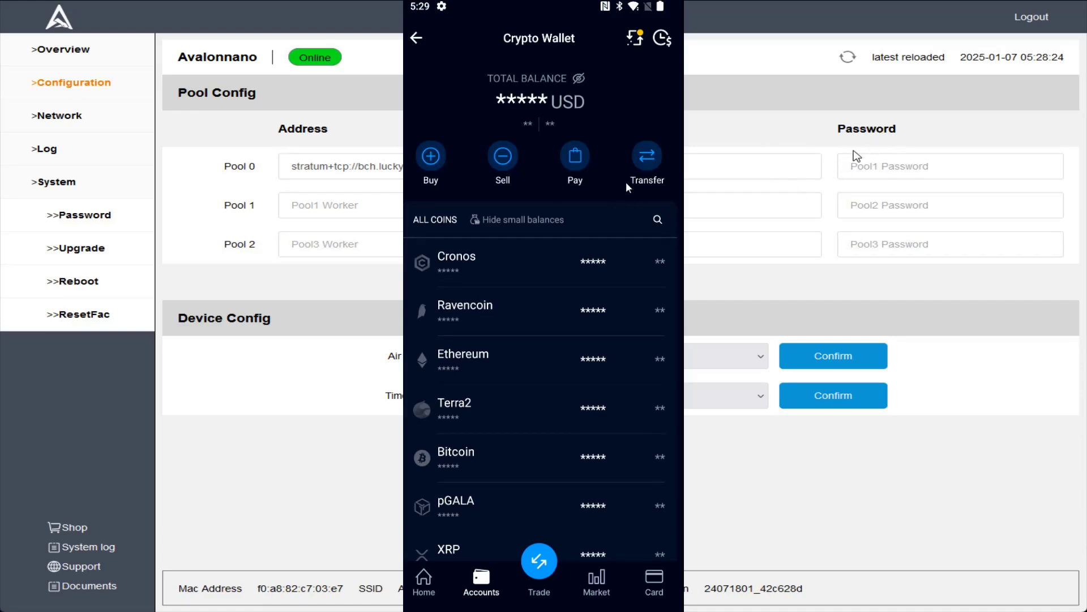
click(628, 177)
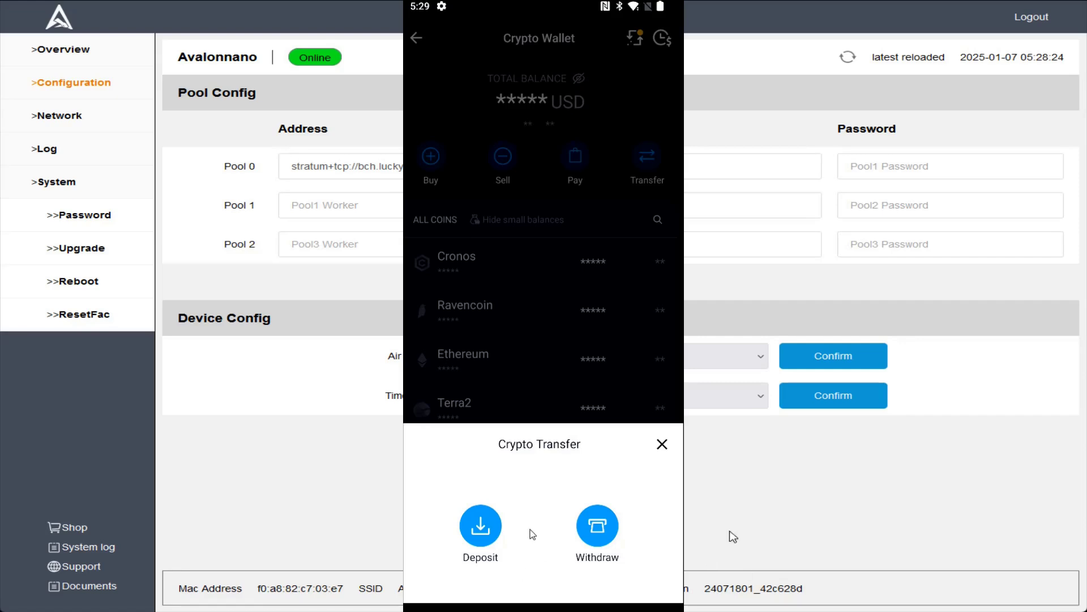
click(481, 527)
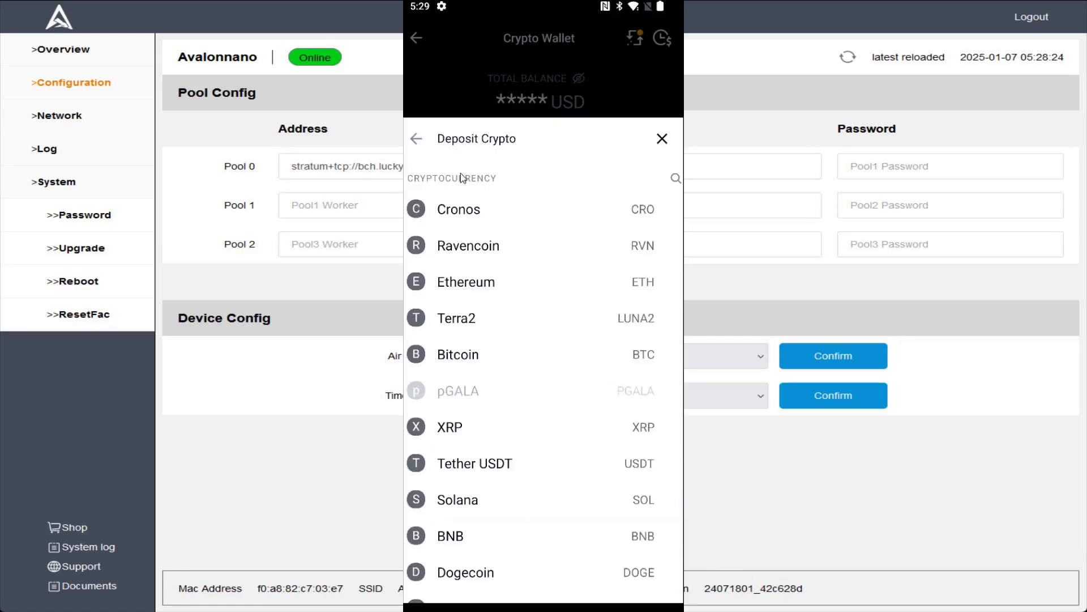
click(461, 172)
text(bch)
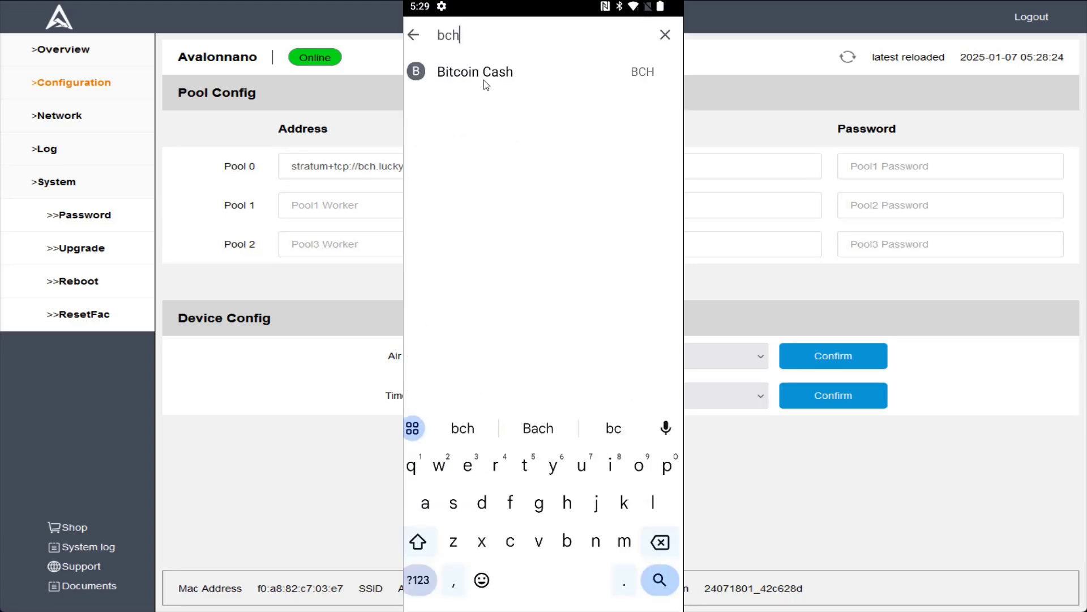
click(464, 72)
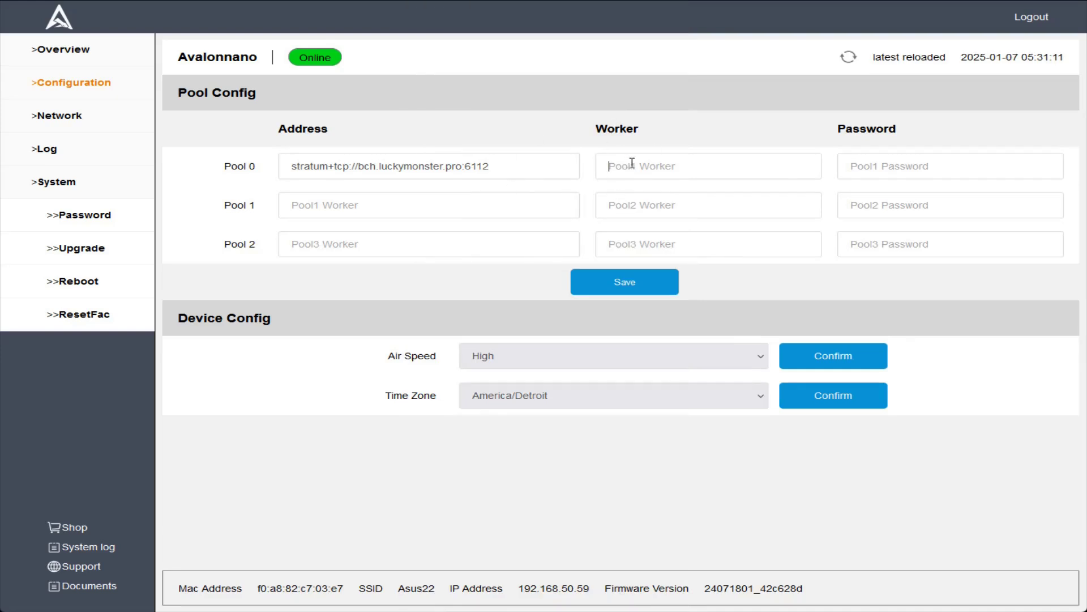
Step: Paste the BCH deposit address into Pool 0's worker and append '.bchavalonnand3'
click(653, 172)
key(ctrl+v)
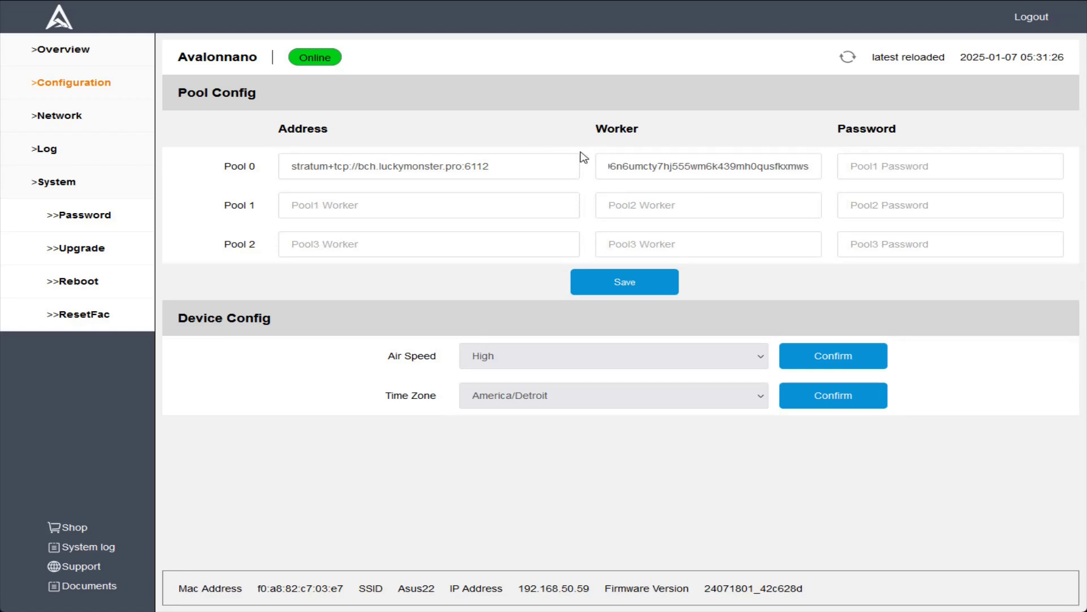
drag(644, 166, 872, 174)
click(808, 175)
text(.)
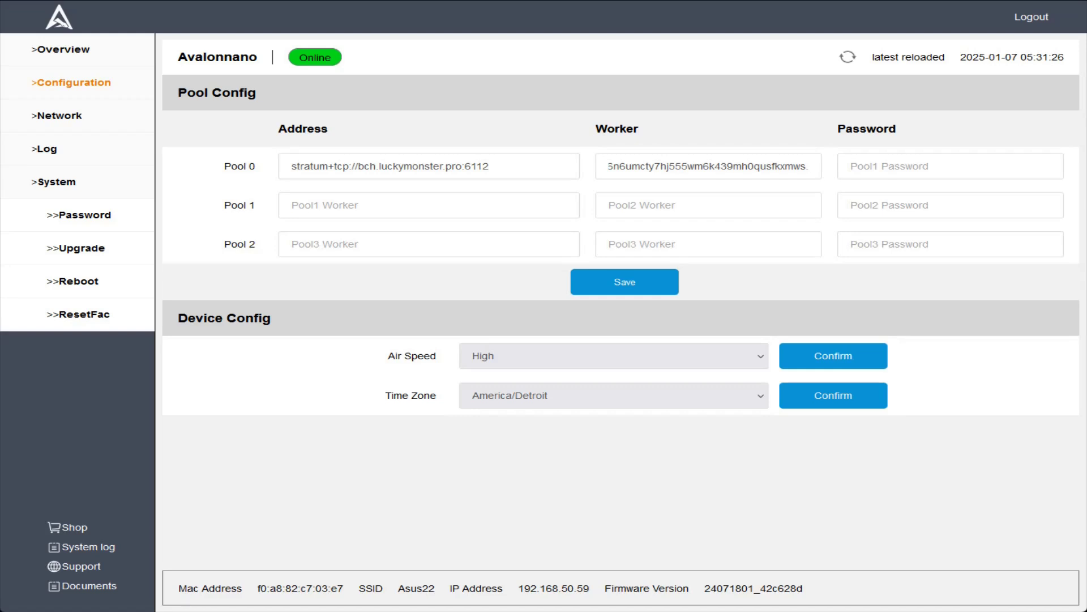
text(bc)
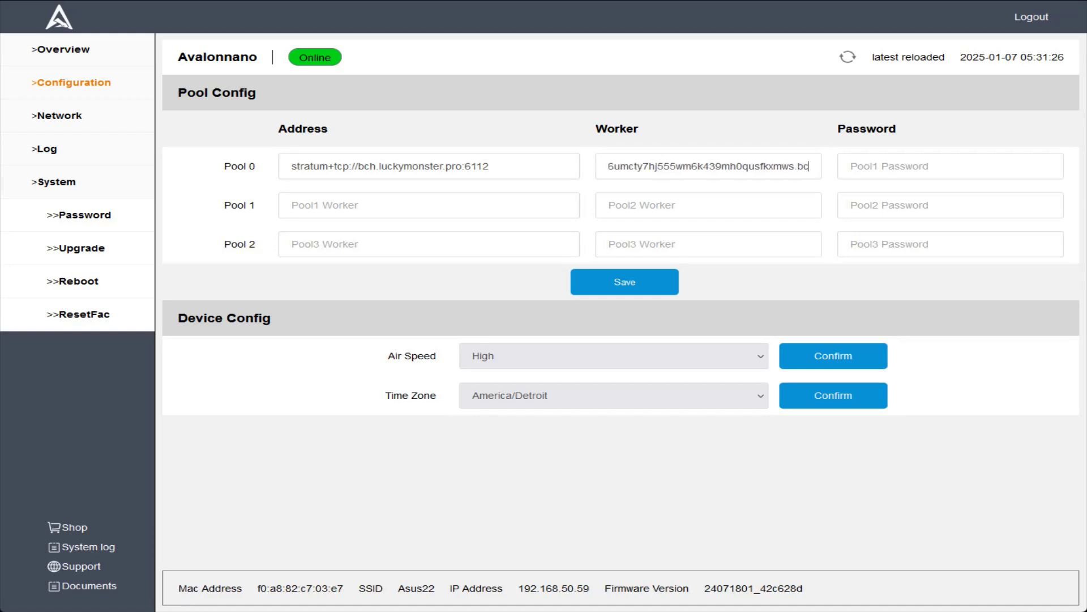
text(havalo)
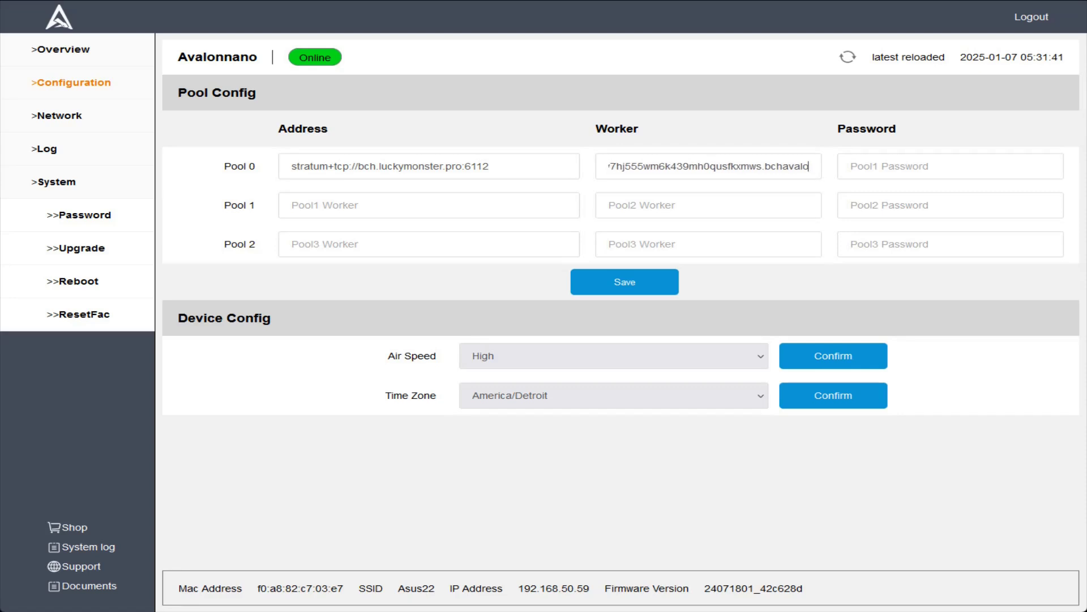
text(nnand)
text(3)
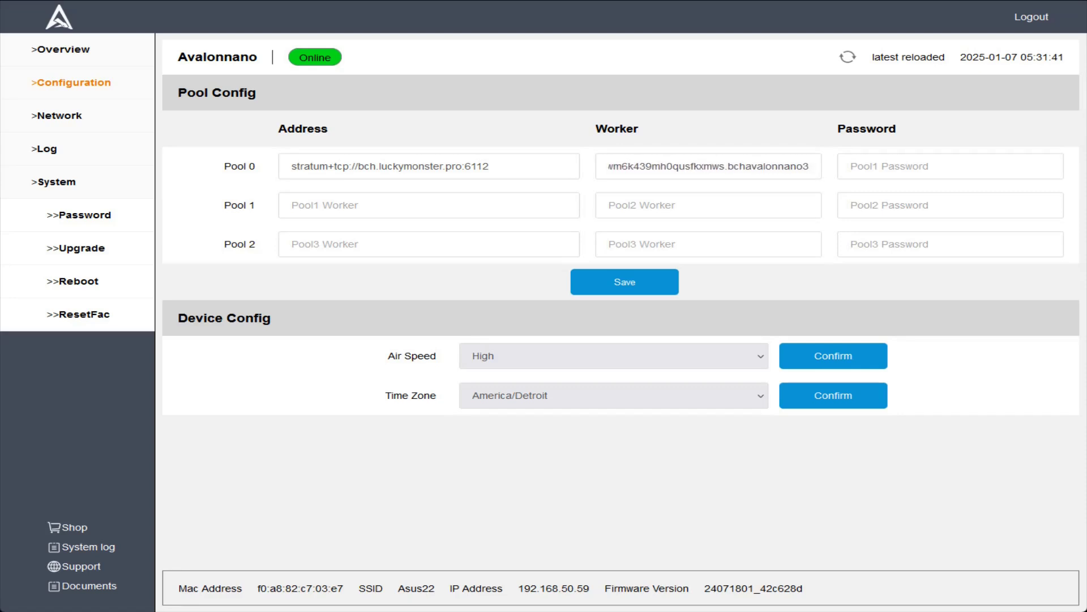
Step: Save the new pool settings and reboot the miner, confirming with OK
click(638, 289)
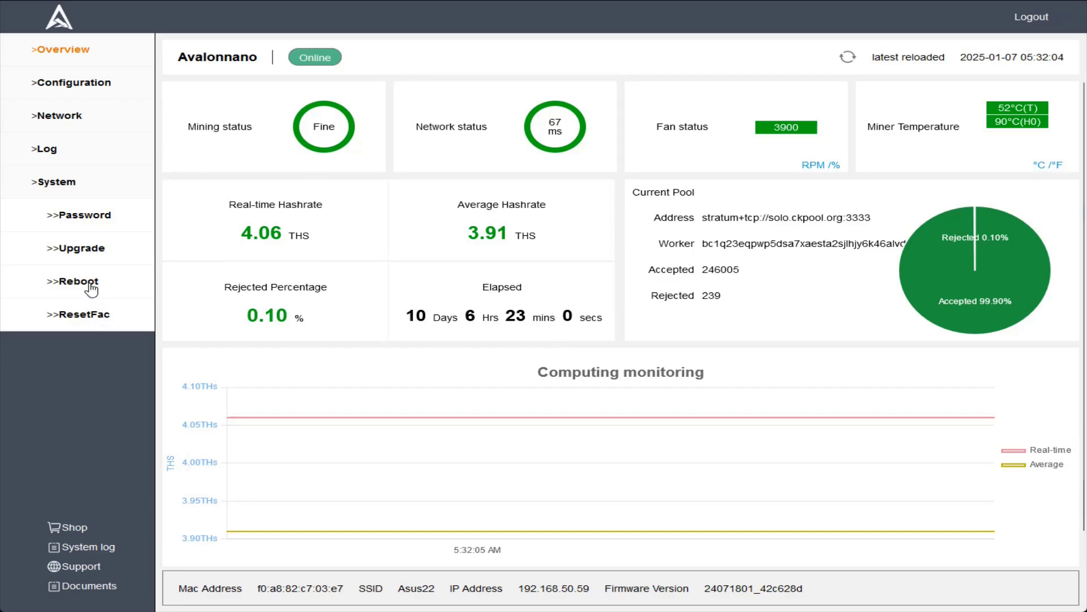
click(106, 291)
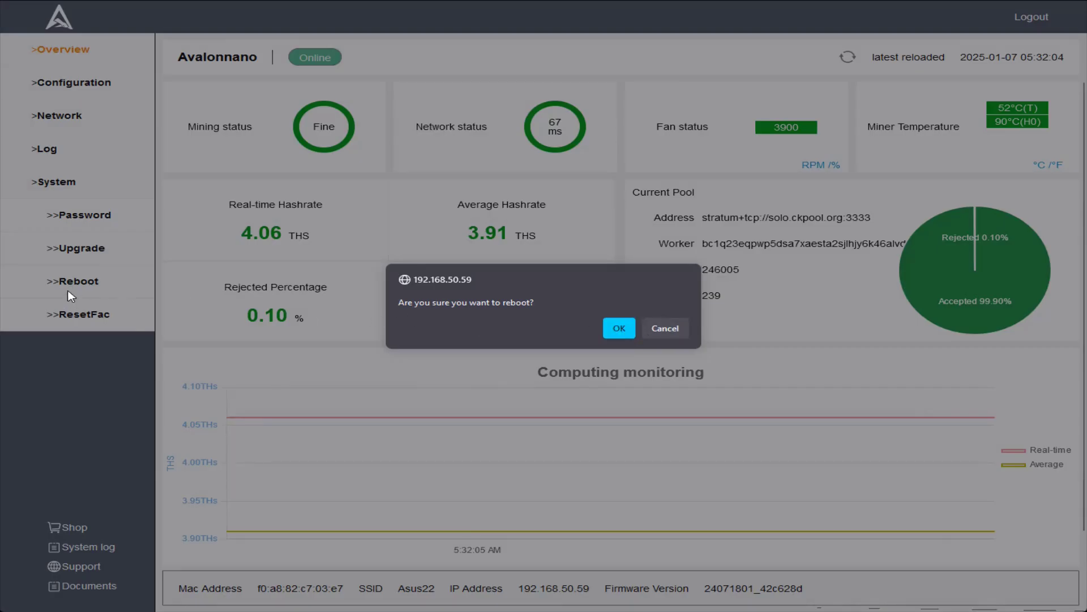
click(619, 329)
Step: Log back in after the restart so the Overview shows the LuckyMonster BCH pool
drag(384, 119, 636, 153)
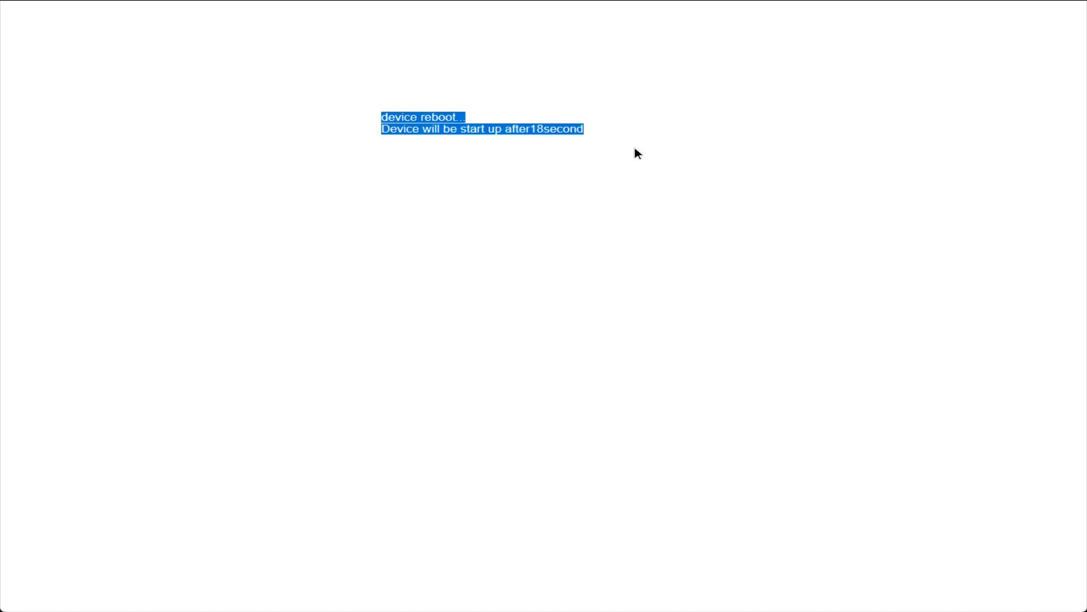
click(635, 292)
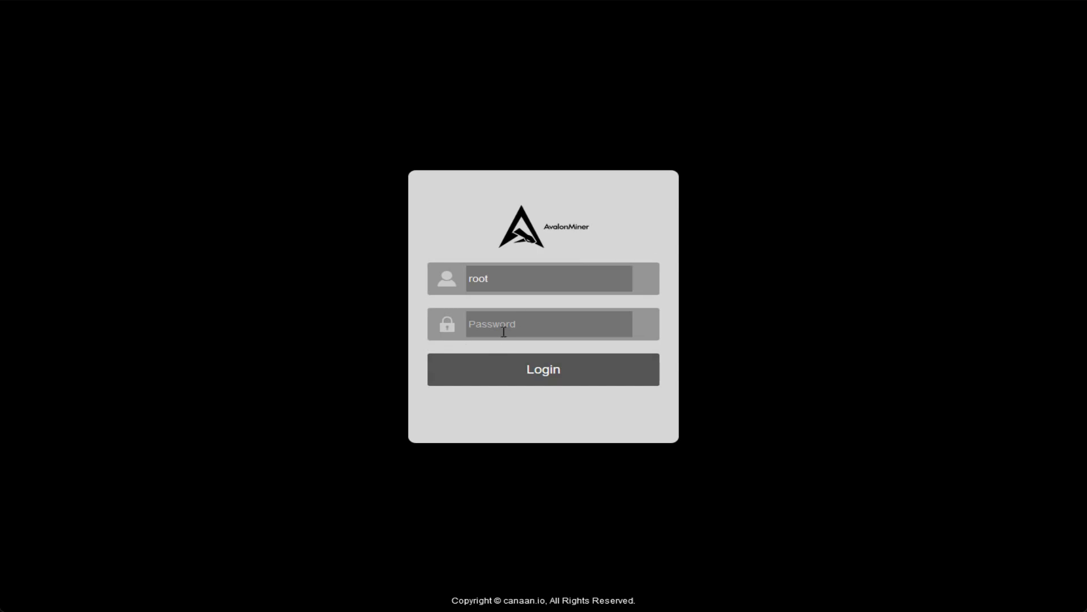
text(admi)
click(539, 379)
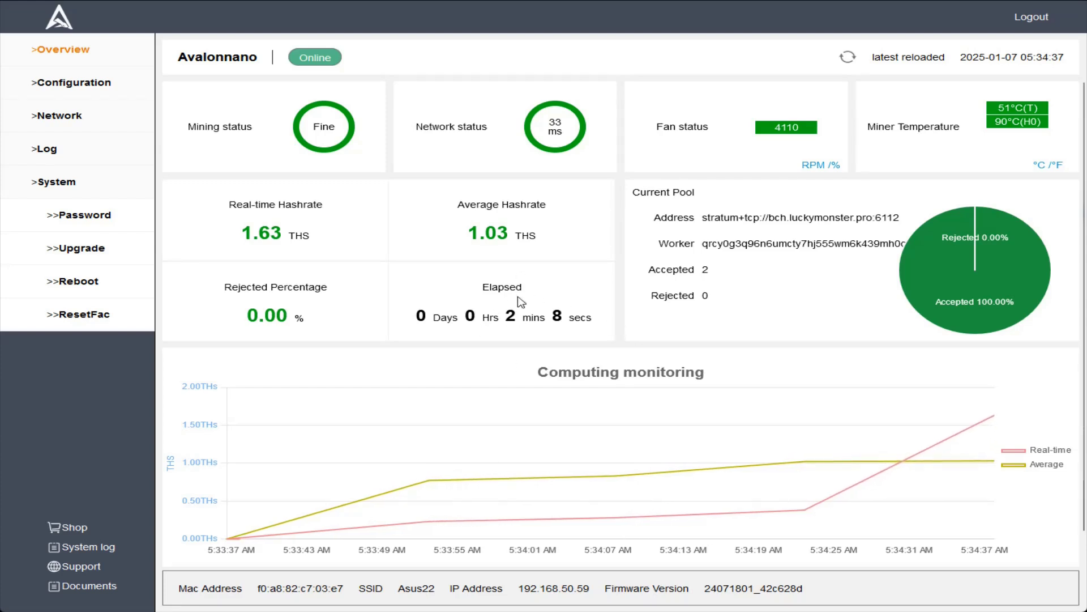